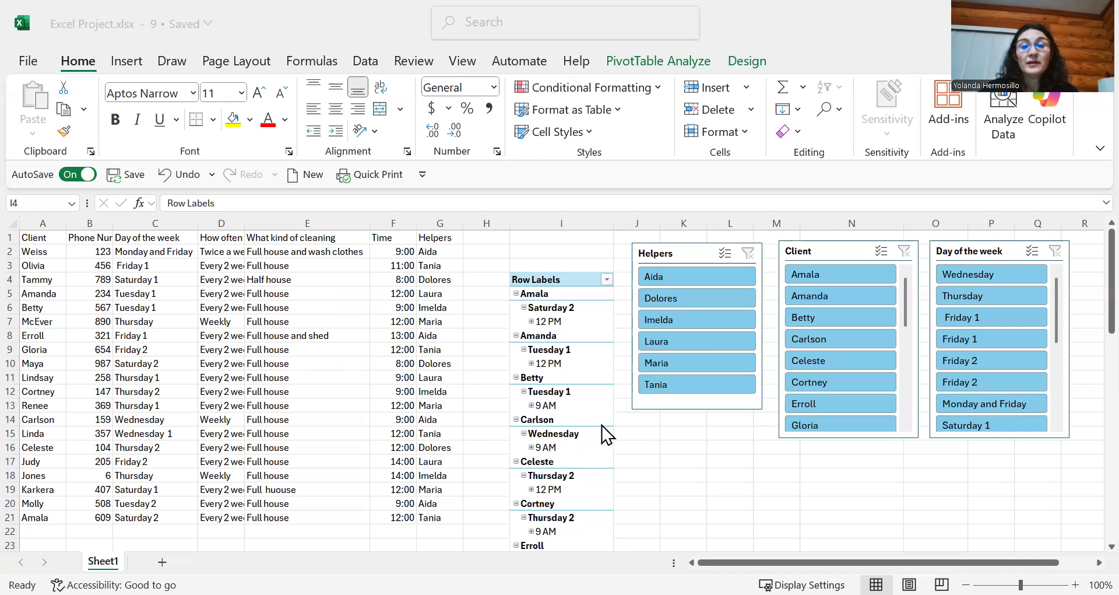
Examine the client schedule table and the full pivot table beside its Helpers, Client and Day of the week slicers
scroll(652, 453, "down", 2)
scroll(649, 453, "up", 1)
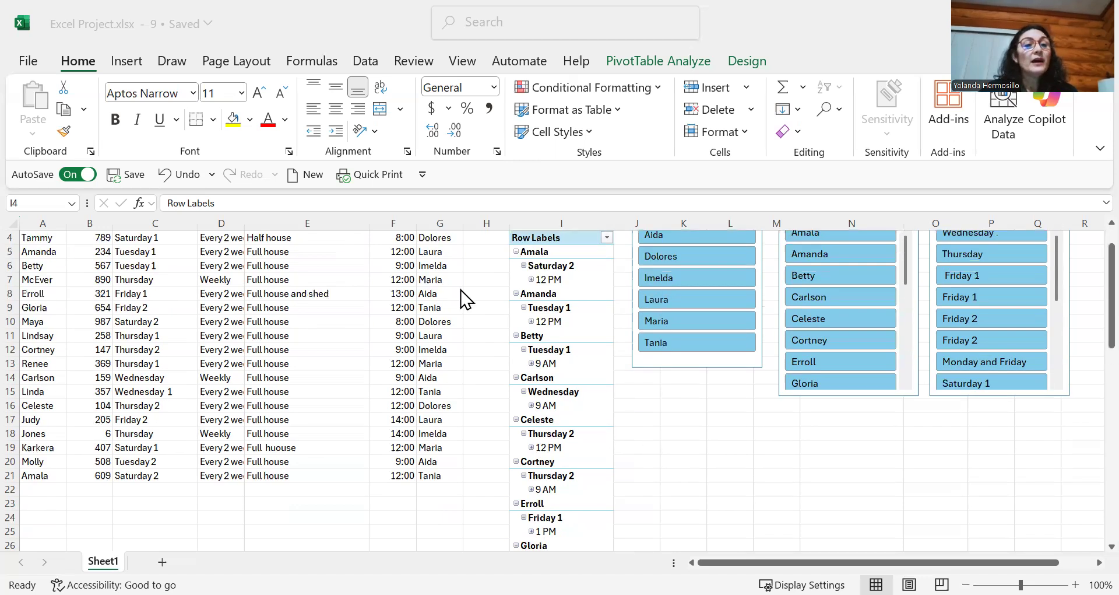
scroll(27, 260, "up", 1)
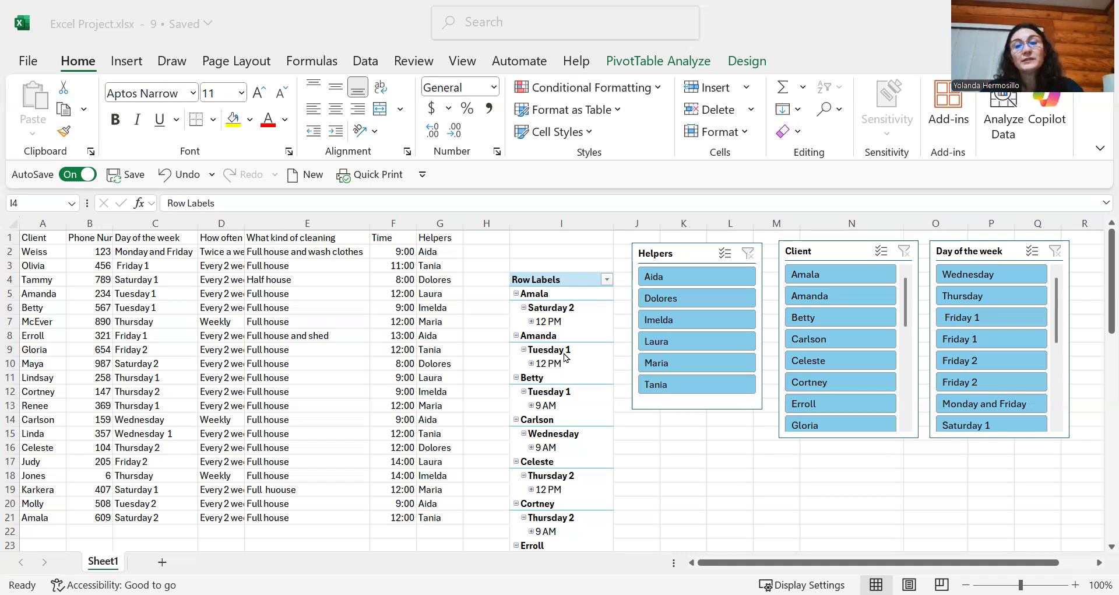
scroll(565, 357, "down", 1)
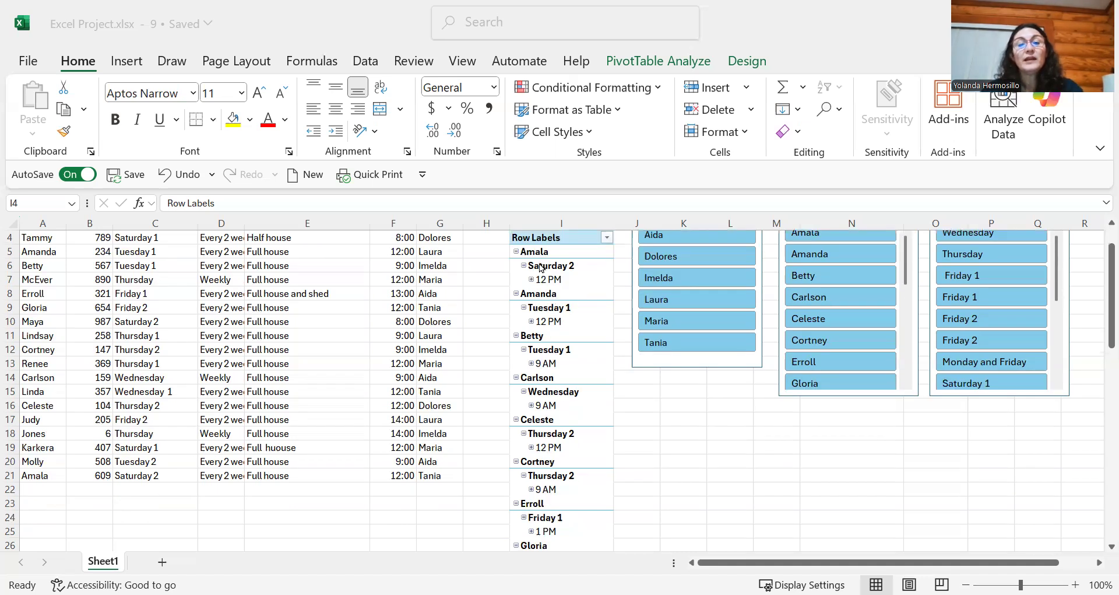
scroll(589, 280, "up", 1)
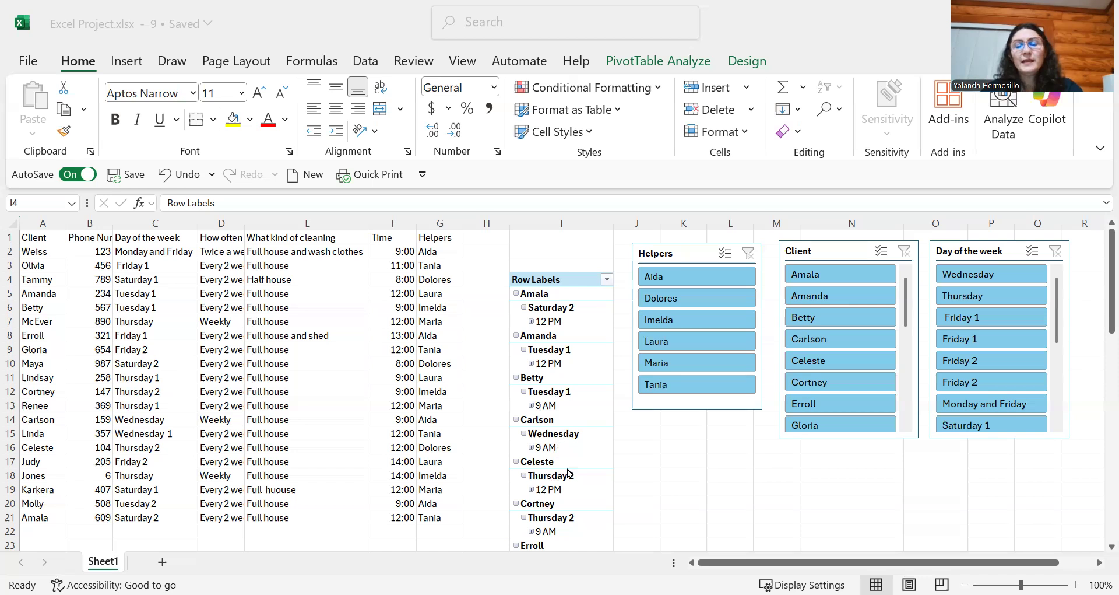
scroll(565, 475, "down", 8)
scroll(566, 482, "up", 8)
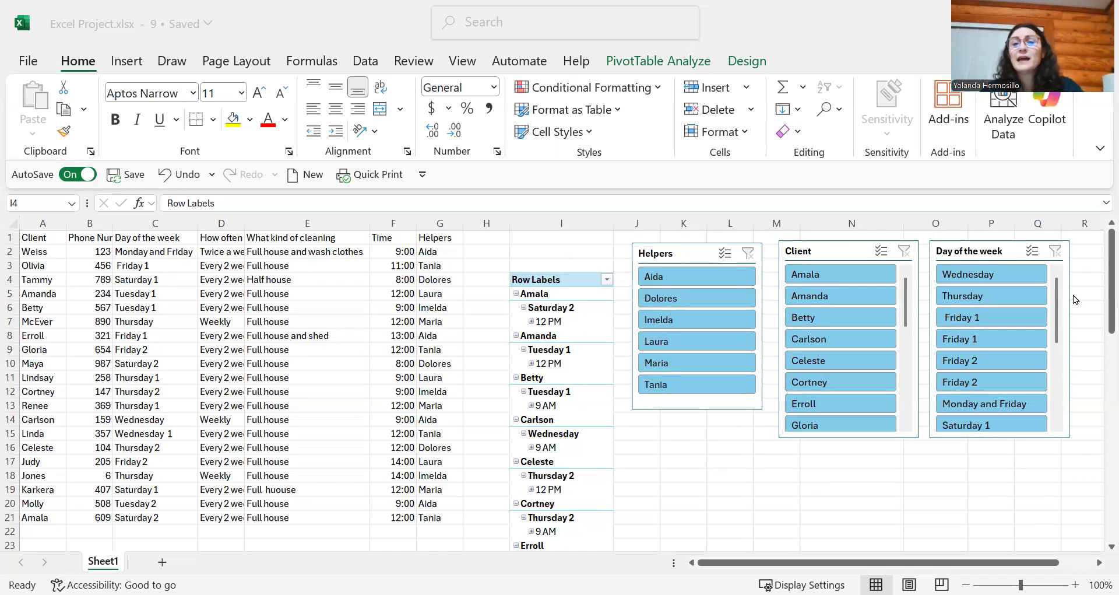
left_click(690, 278)
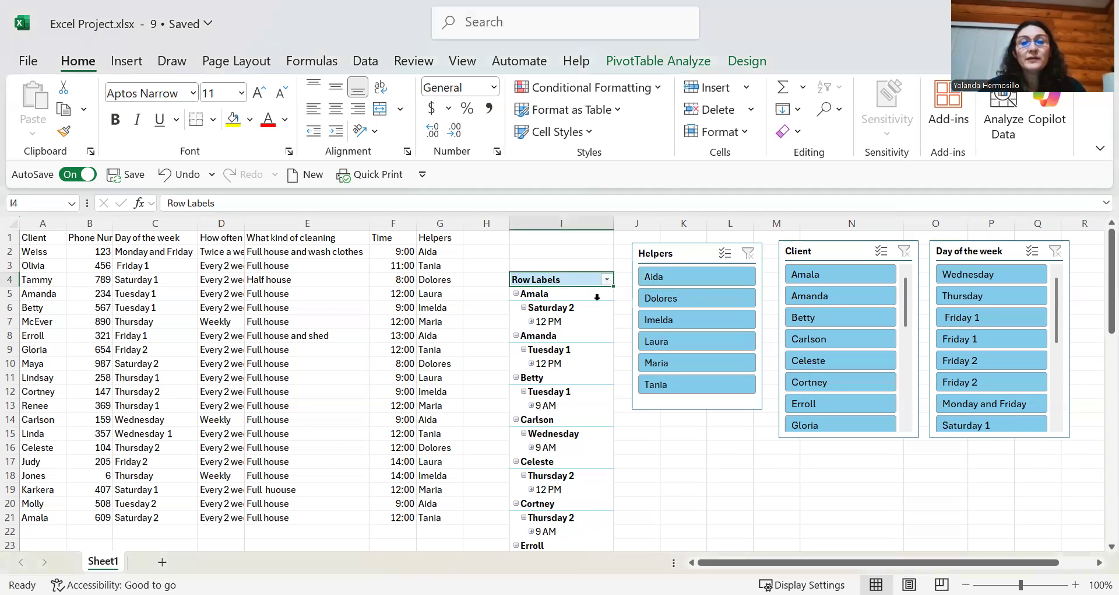
scroll(590, 318, "down", 2)
scroll(583, 342, "up", 2)
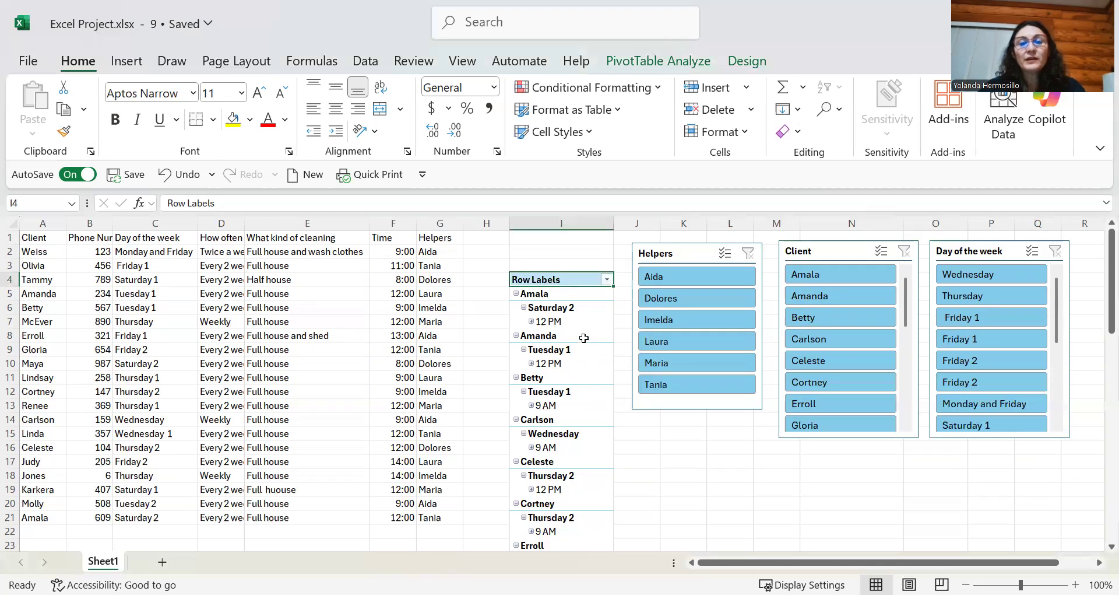
scroll(583, 337, "down", 11)
scroll(584, 337, "down", 4)
scroll(581, 329, "up", 15)
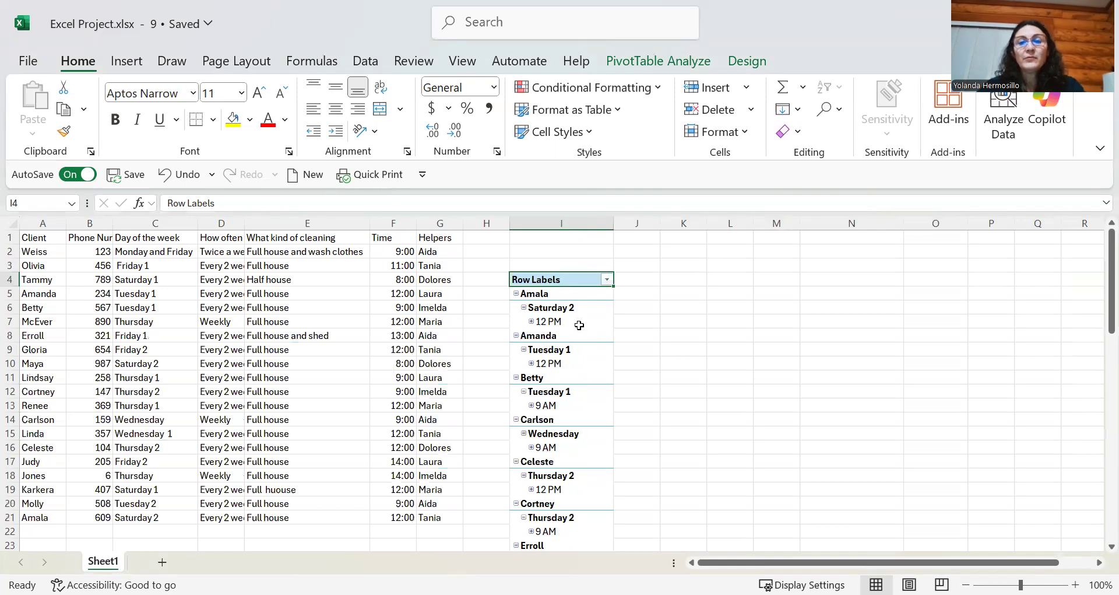
Filter the pivot table by each of the six helpers in turn, from first to last, and clear the Helpers filter
left_click(688, 277)
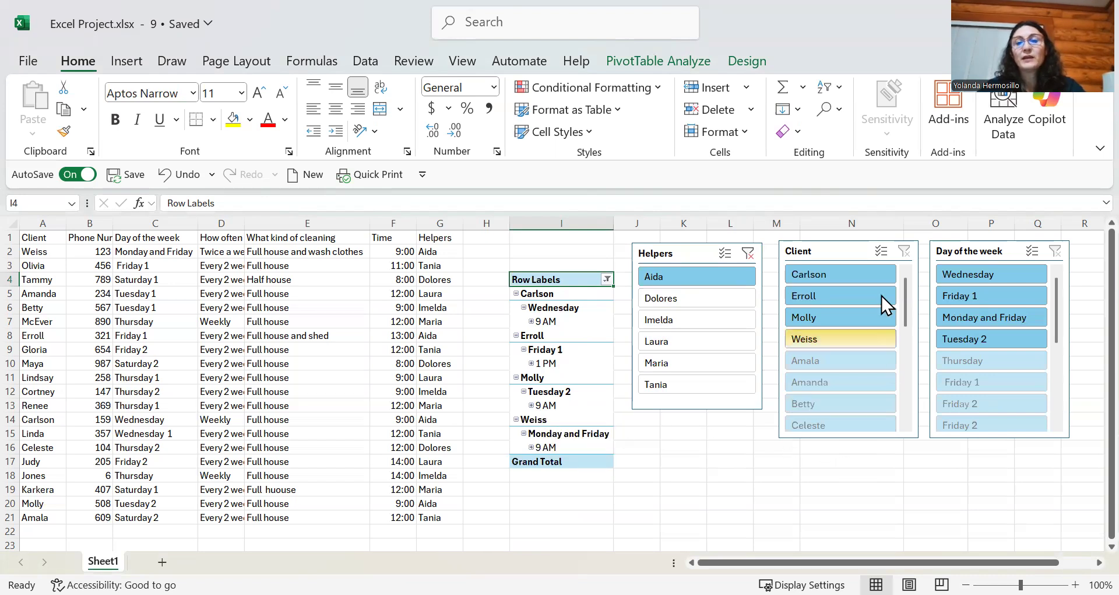
left_click(690, 301)
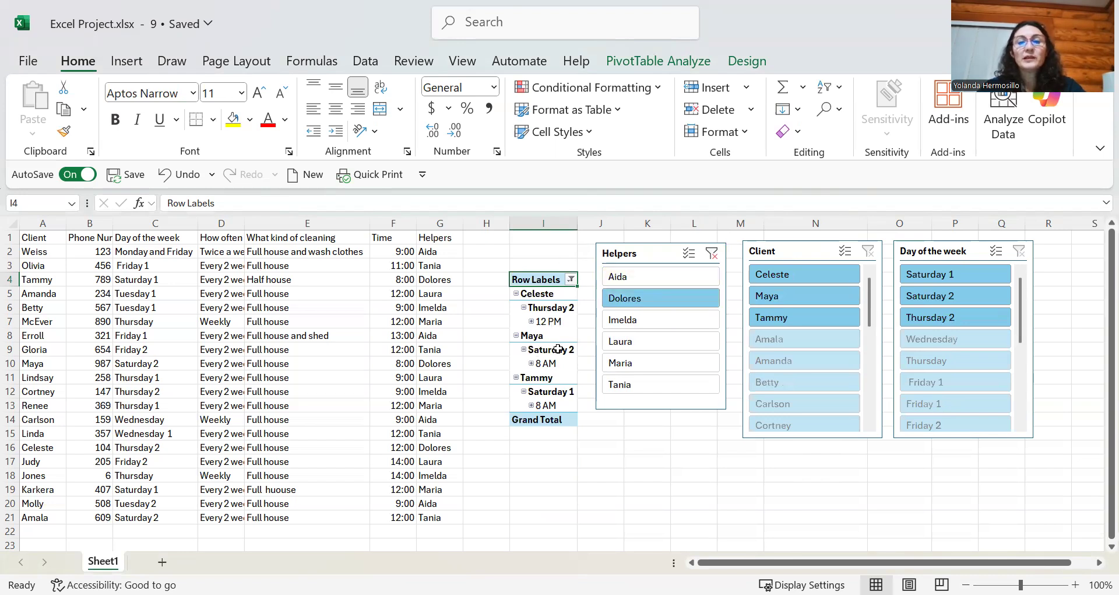
left_click(657, 323)
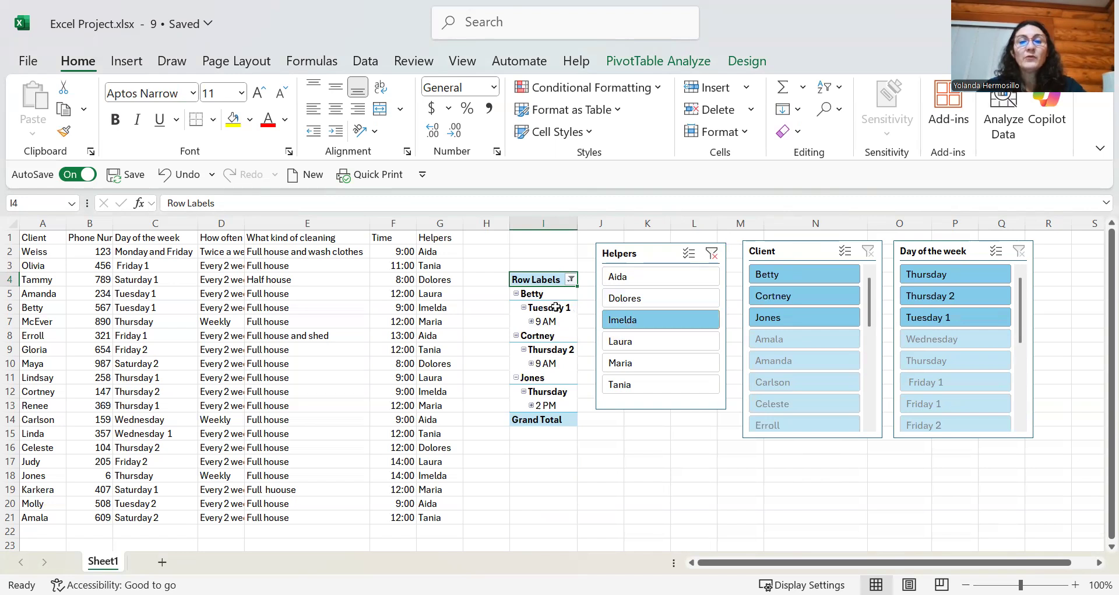
left_click(642, 343)
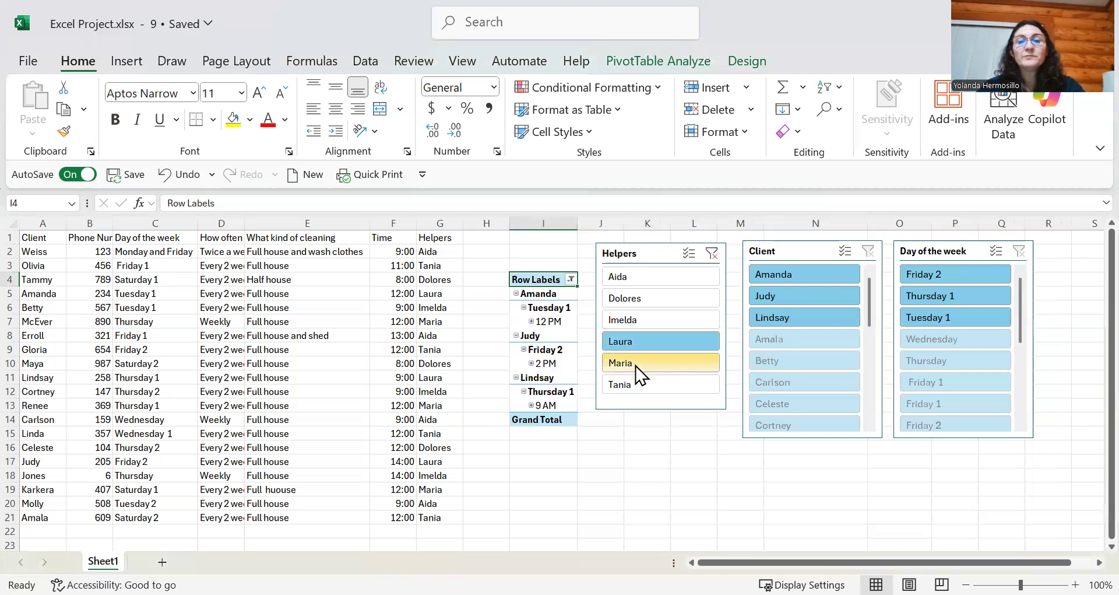
left_click(640, 369)
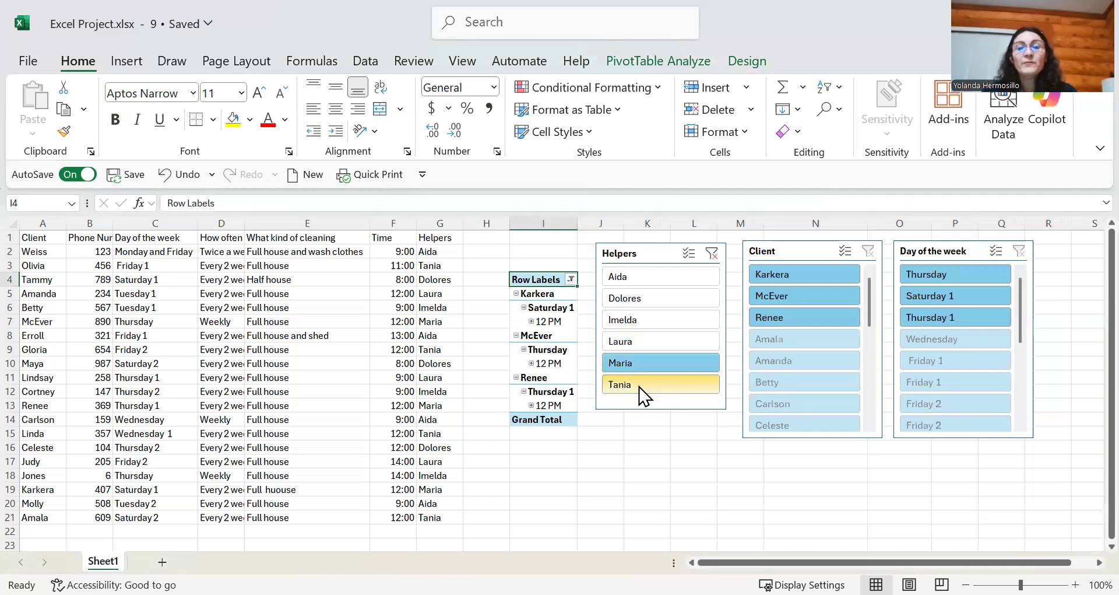
left_click(640, 385)
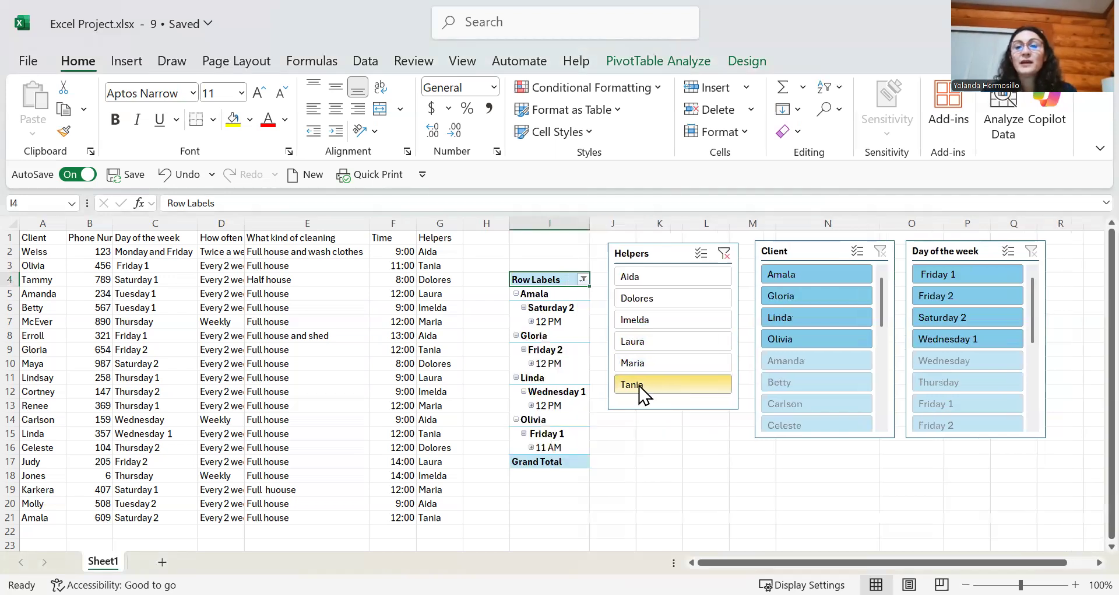
left_click(725, 254)
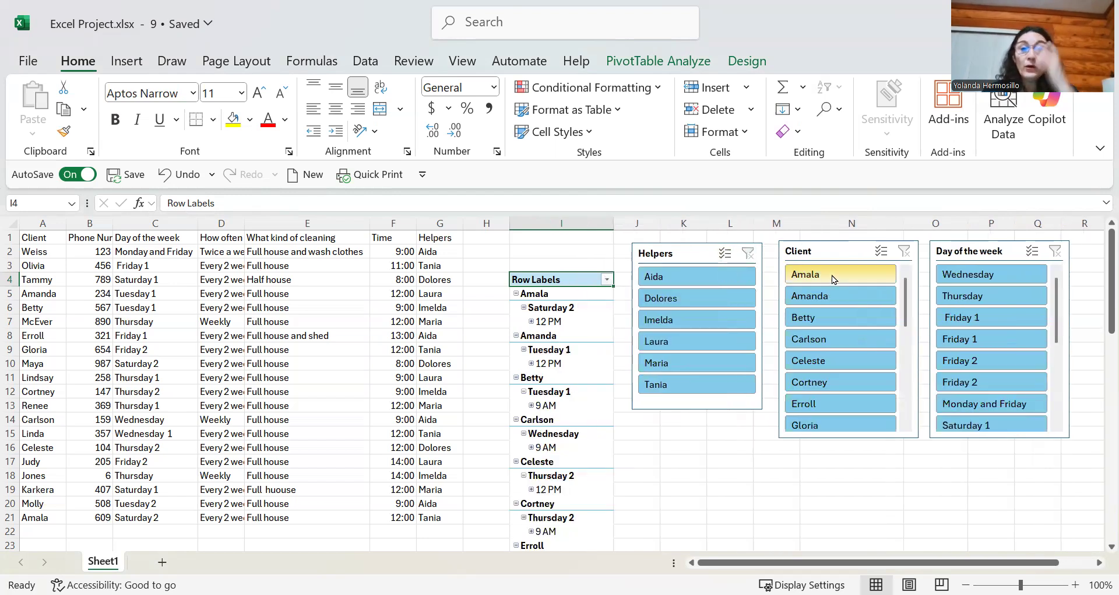
Filter the pivot table by each of the first four clients in turn, and clear the Client filter
left_click(831, 275)
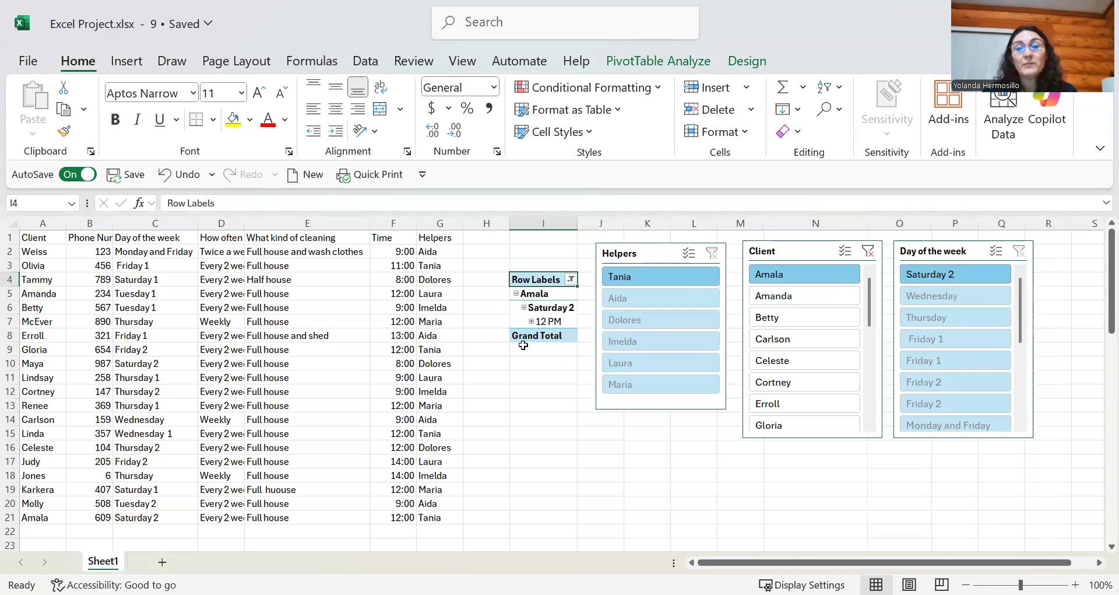
left_click(794, 297)
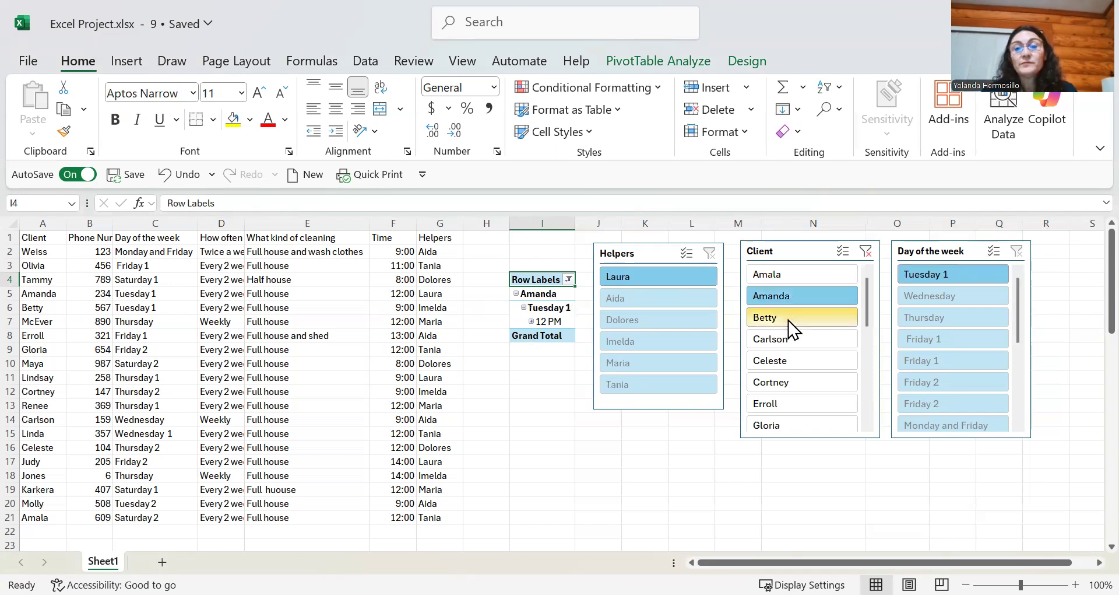
left_click(793, 319)
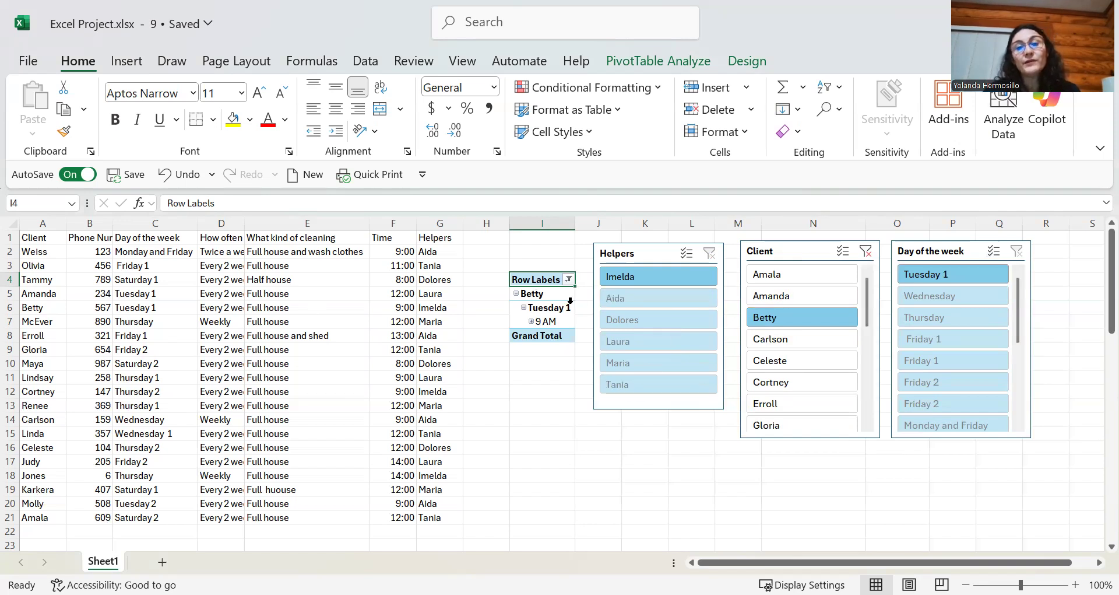
left_click(823, 341)
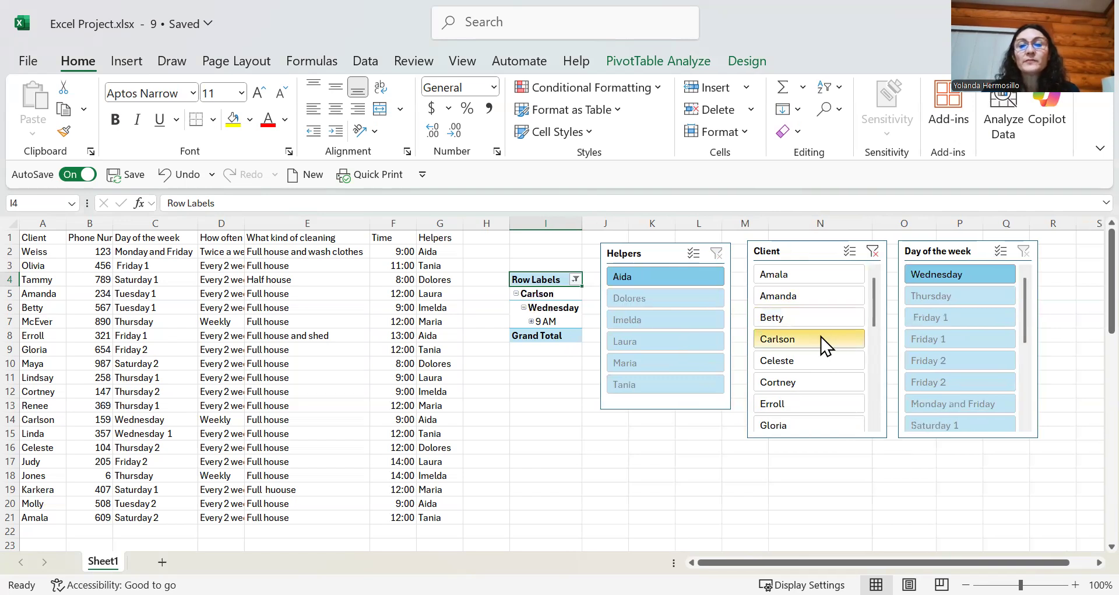
left_click(875, 253)
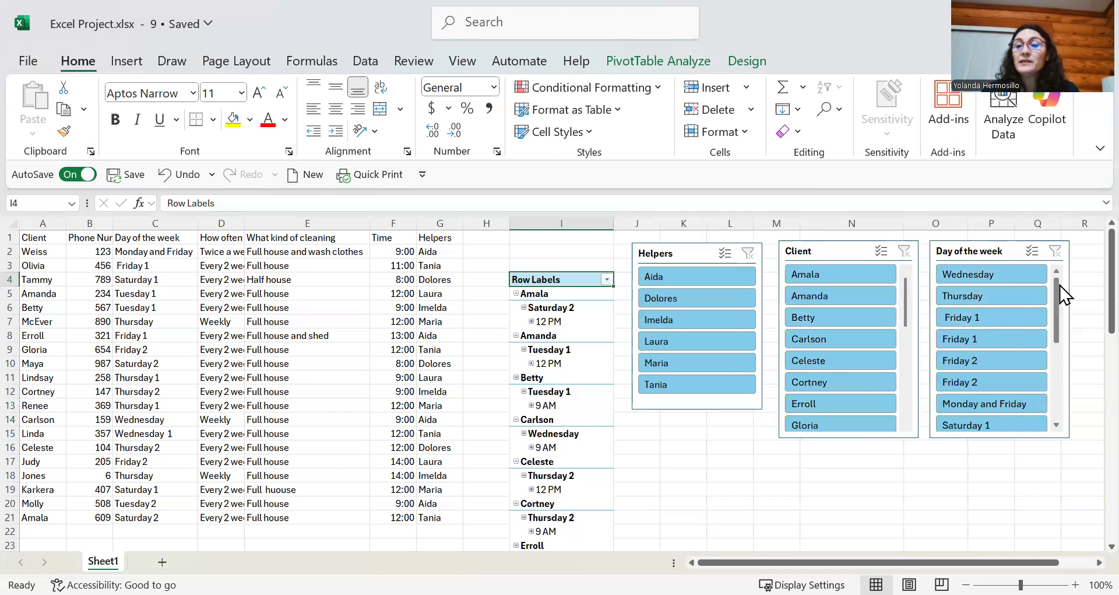
Filter the pivot table by day of the week: Wednesday, Thursday, both Friday 1 entries and both Friday 2 entries in turn
left_click(976, 274)
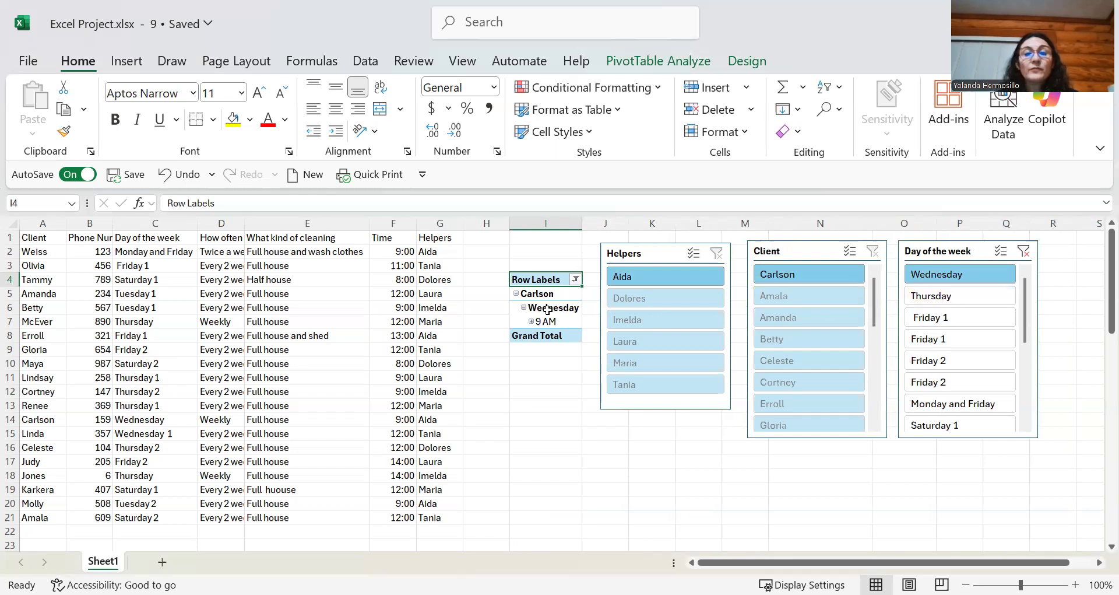
left_click(963, 297)
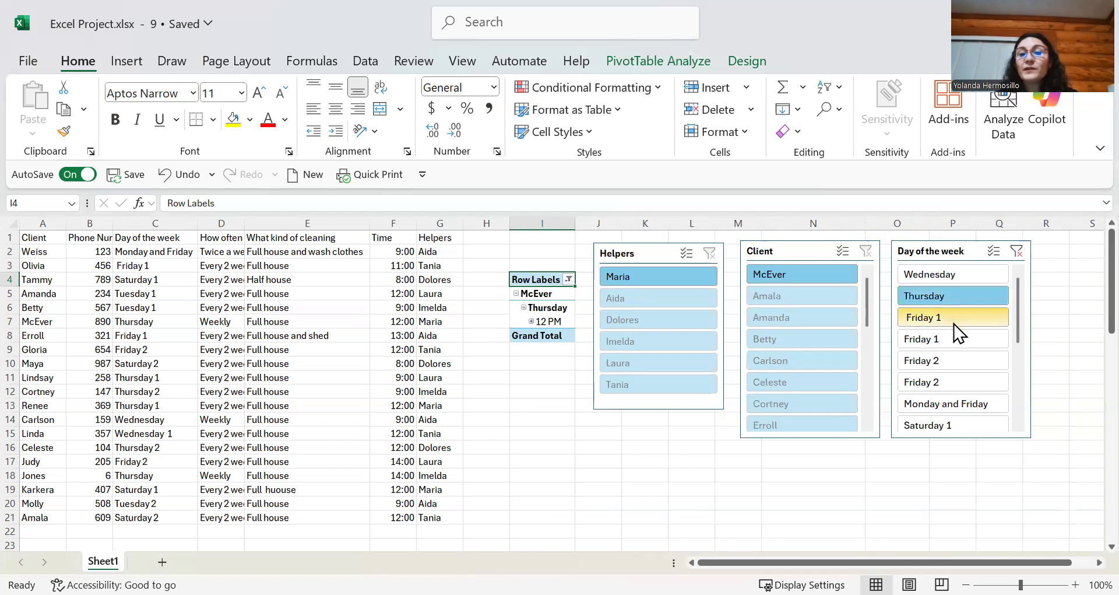
left_click(955, 320)
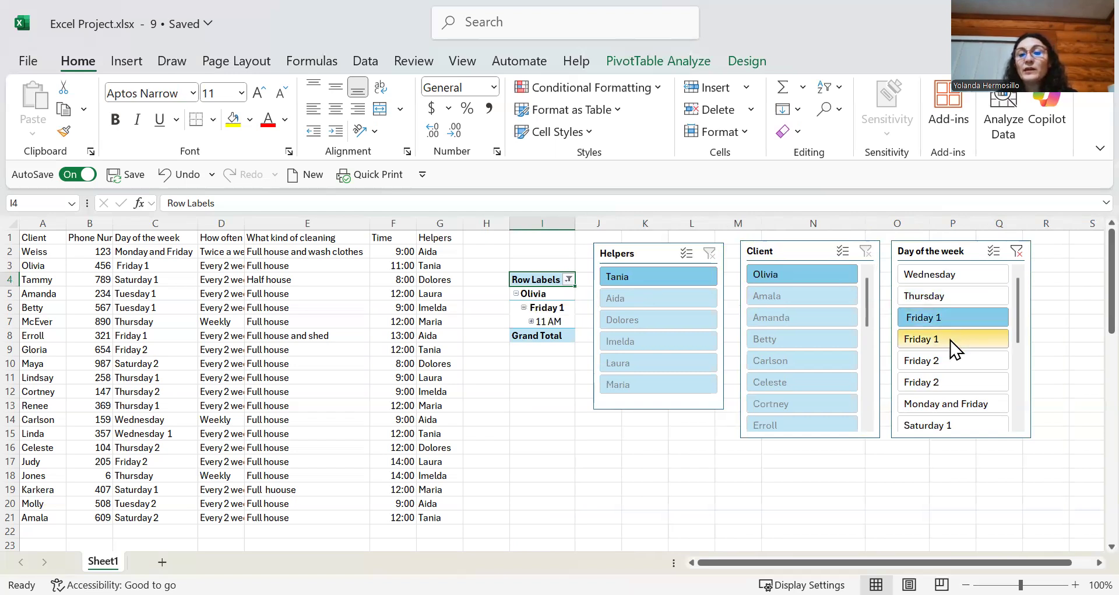
left_click(951, 340)
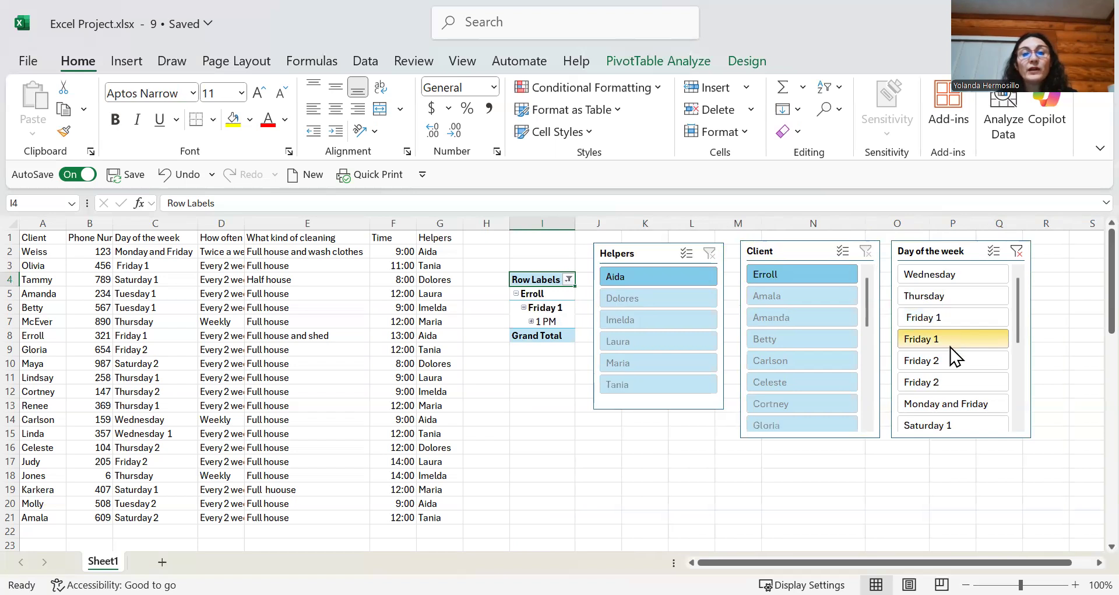
left_click(949, 361)
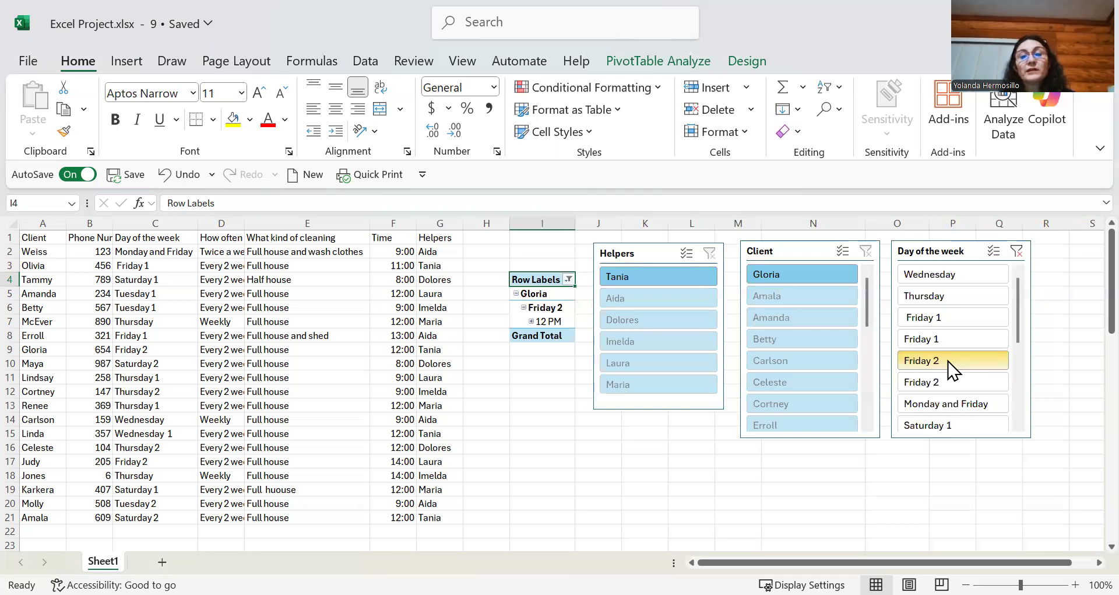
left_click(949, 386)
Filter the pivot table by Saturday 1, Saturday 2 and Wednesday 1 in turn, leaving Wednesday 1 selected
left_click_drag(1020, 318, 1015, 381)
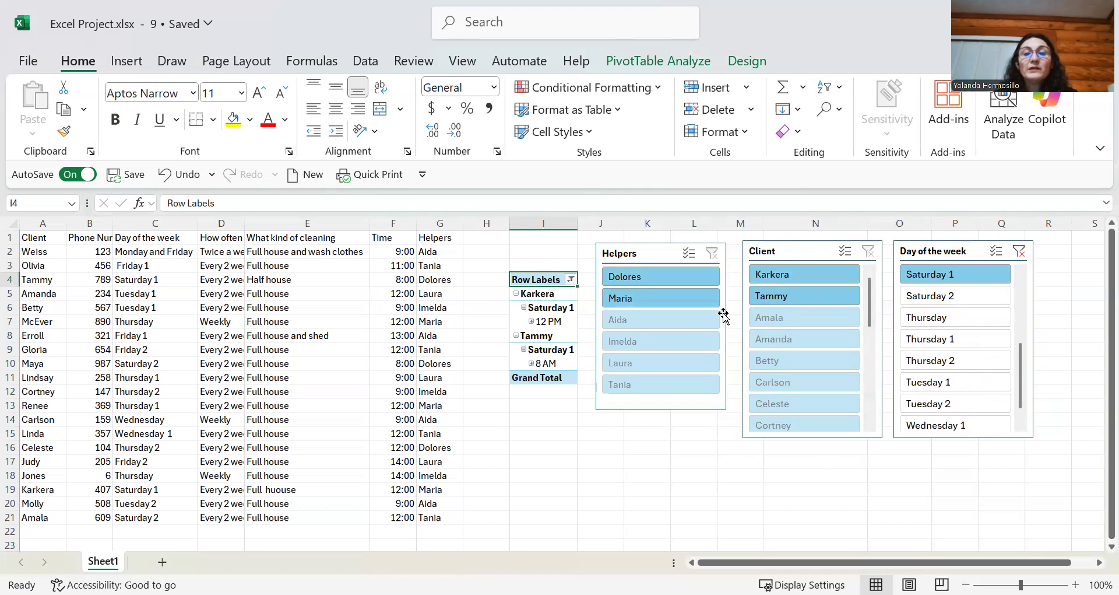
left_click(963, 309)
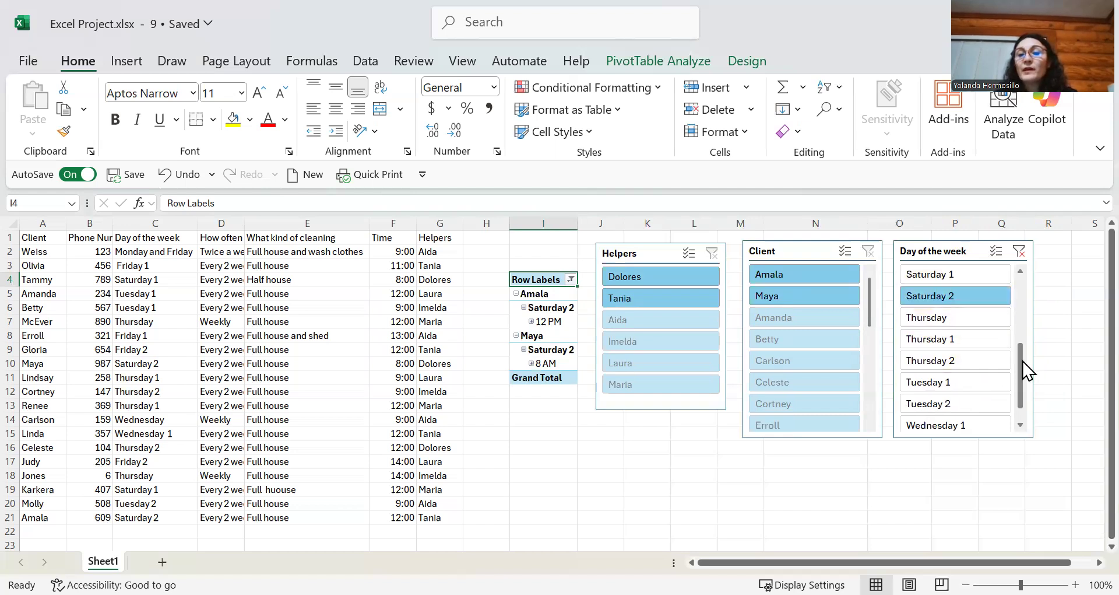
scroll(1018, 403, "down", 1)
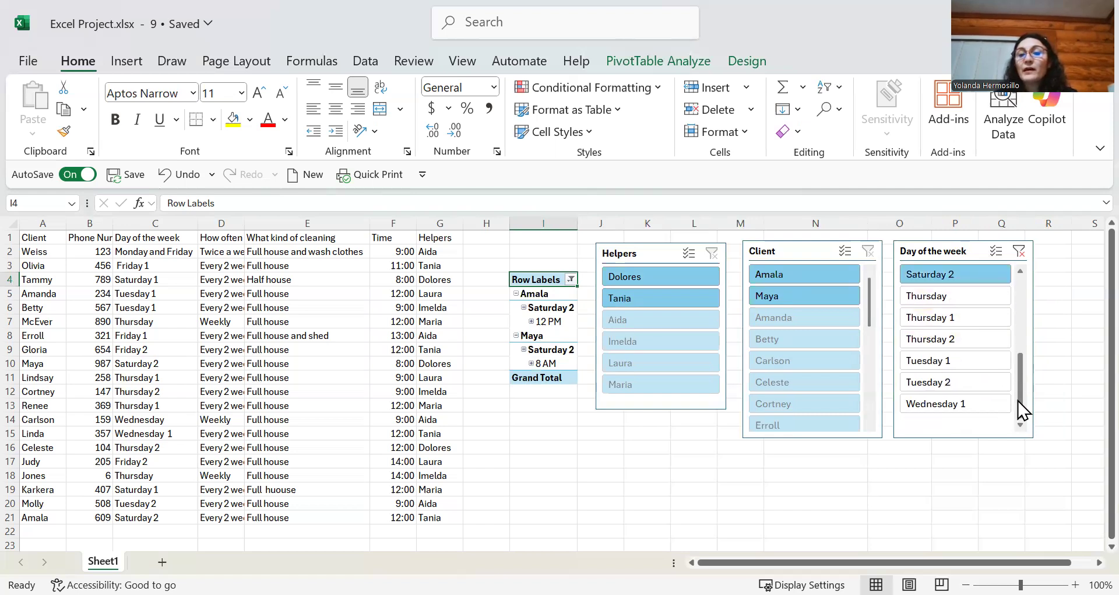
left_click(951, 411)
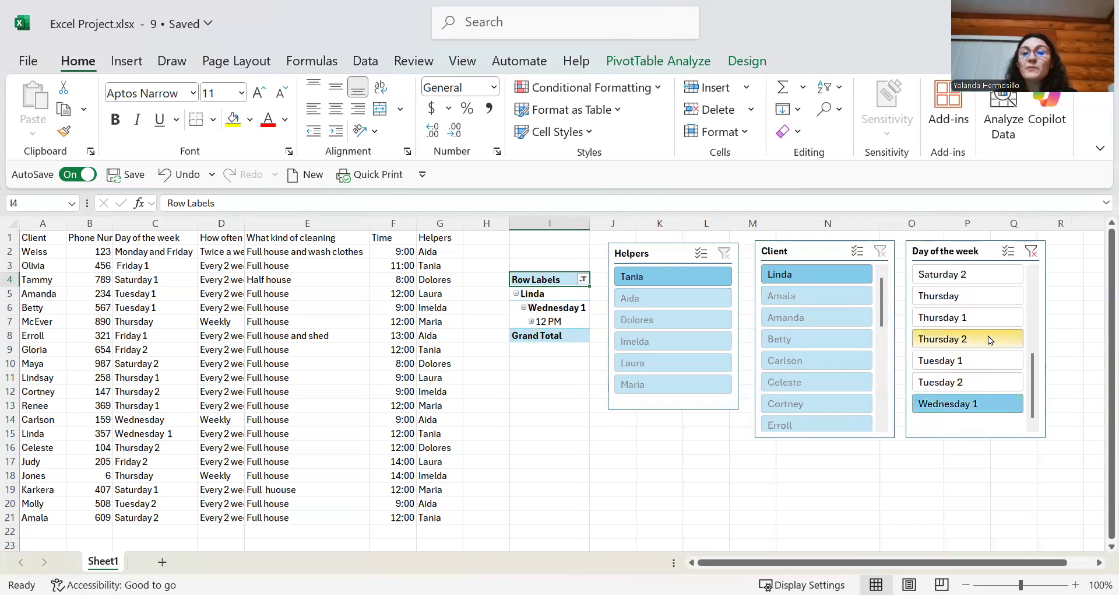
left_click_drag(1033, 381, 1028, 281)
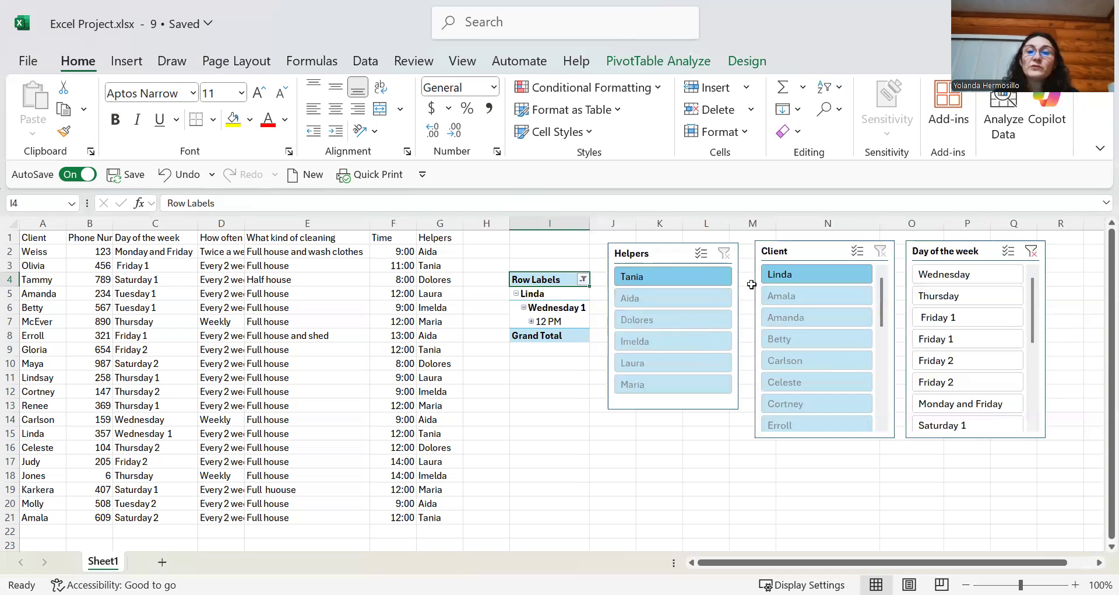